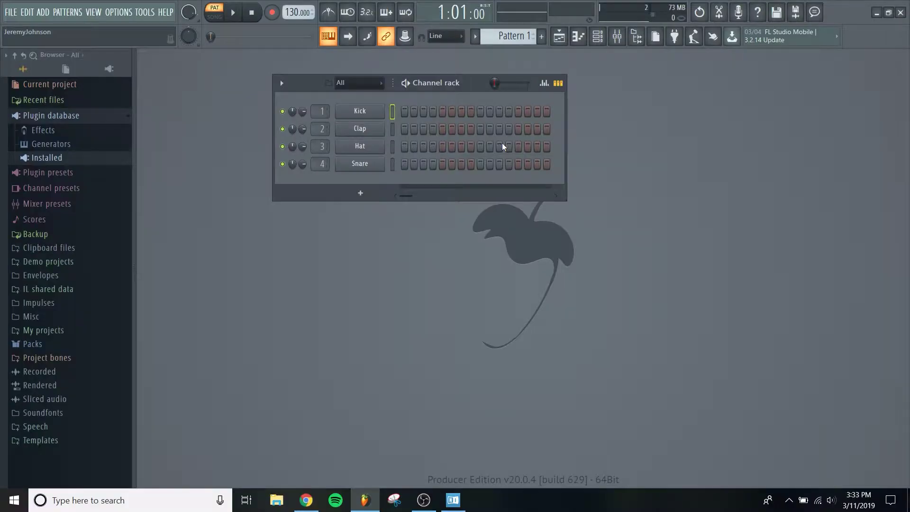
# Step: Look up Massive 1.5.5's VST64 folder (C:/Program Files/Native Instruments/VSTPlugins 64 bit) in Native Access, then return
pyautogui.hotkey('alt', 'Tab')
pyautogui.hotkey('alt', 'Tab')
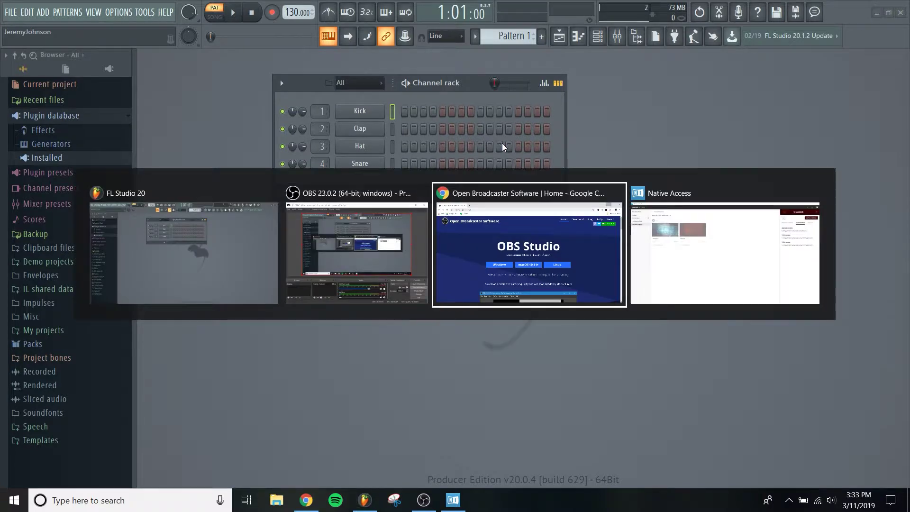
pyautogui.hotkey('alt', 'Tab')
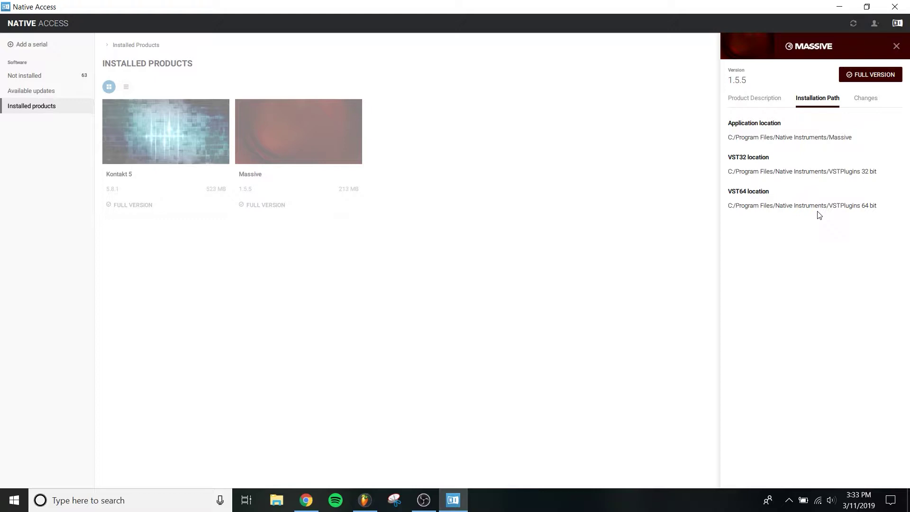
pyautogui.hotkey('alt', 'Tab')
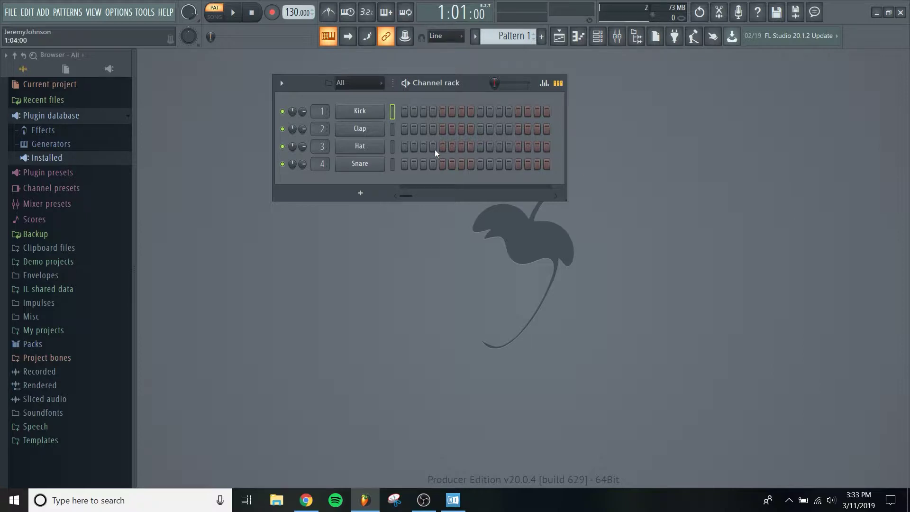
# Step: Add C:\Program Files\Native Instruments\VSTPlugins 64 bit as a Plugin Manager search path and start scanning
pyautogui.rightClick(59, 117)
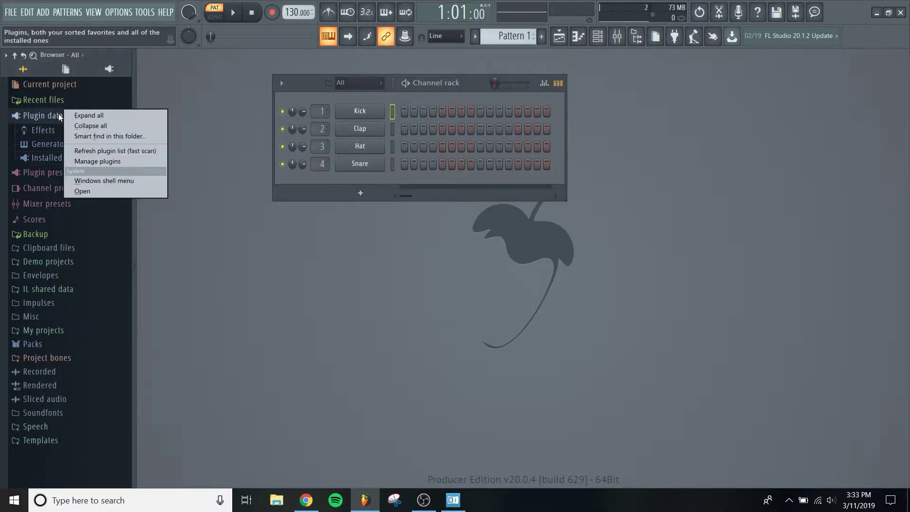
pyautogui.click(94, 162)
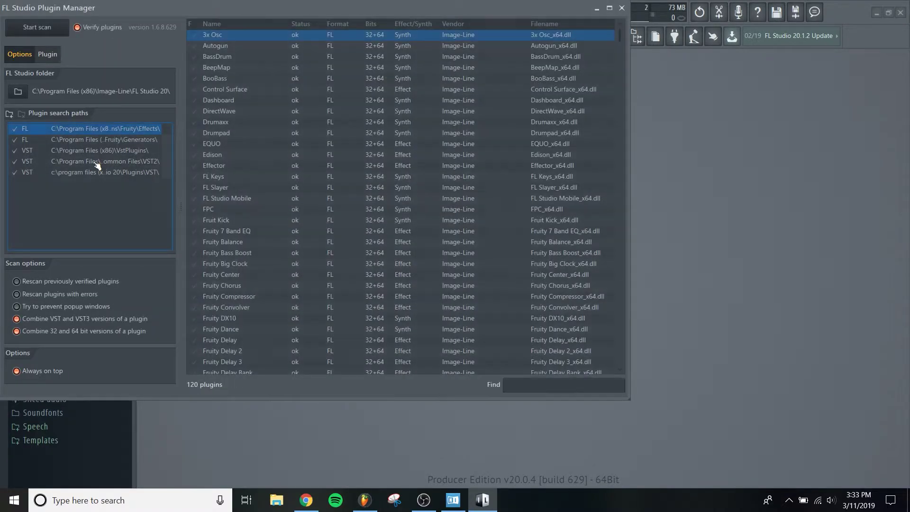
pyautogui.click(10, 115)
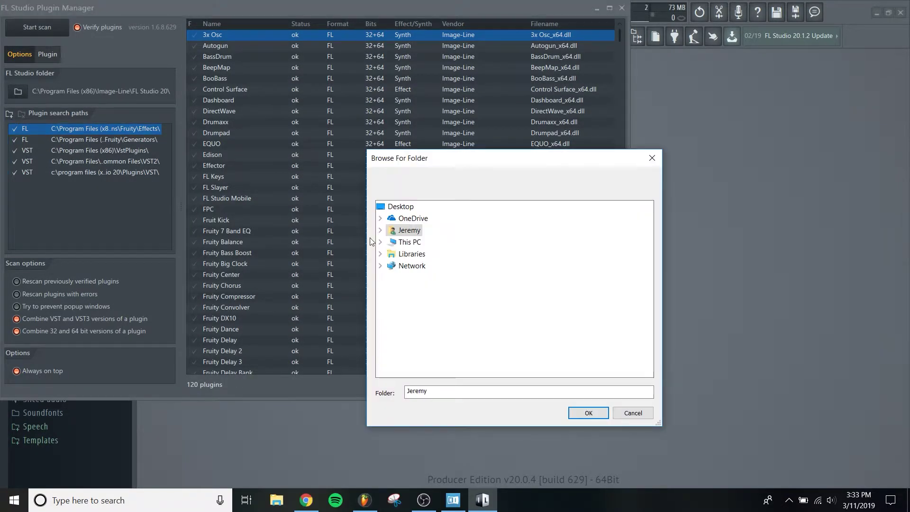
pyautogui.click(380, 242)
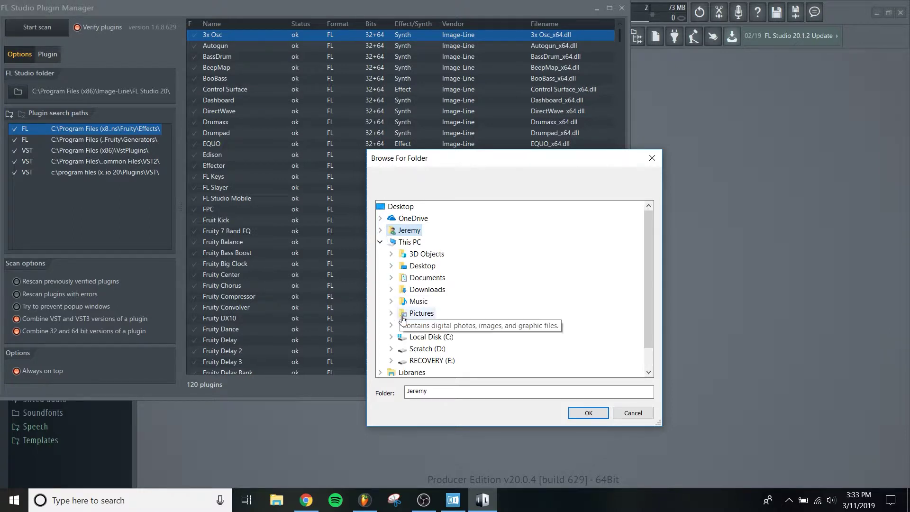
pyautogui.click(389, 338)
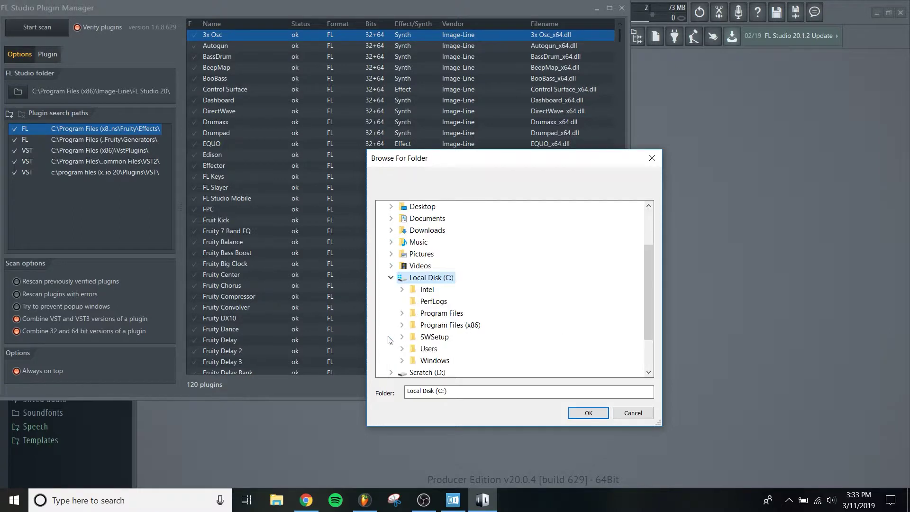
pyautogui.click(402, 312)
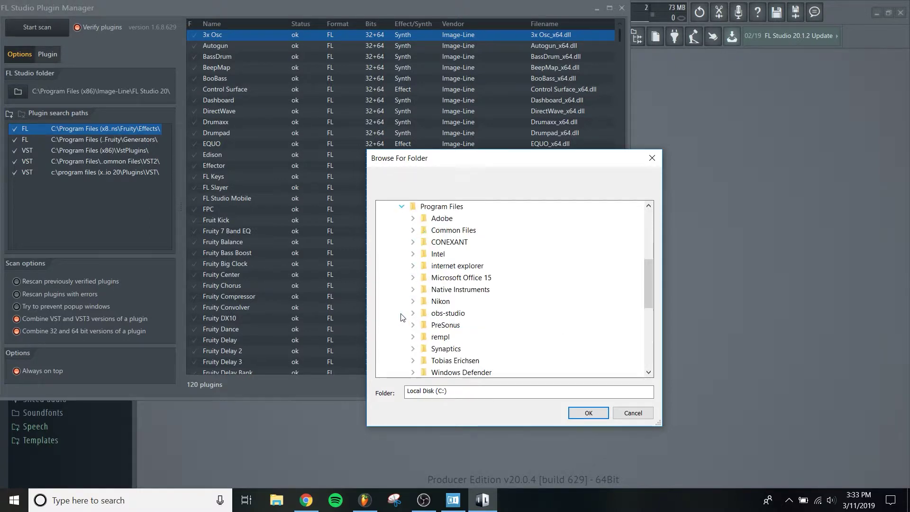
pyautogui.click(413, 289)
pyautogui.click(464, 349)
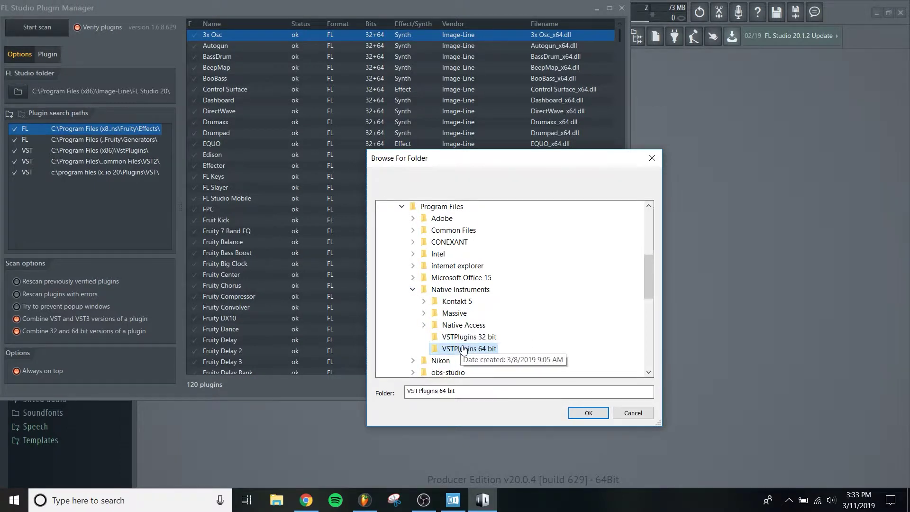
pyautogui.click(578, 411)
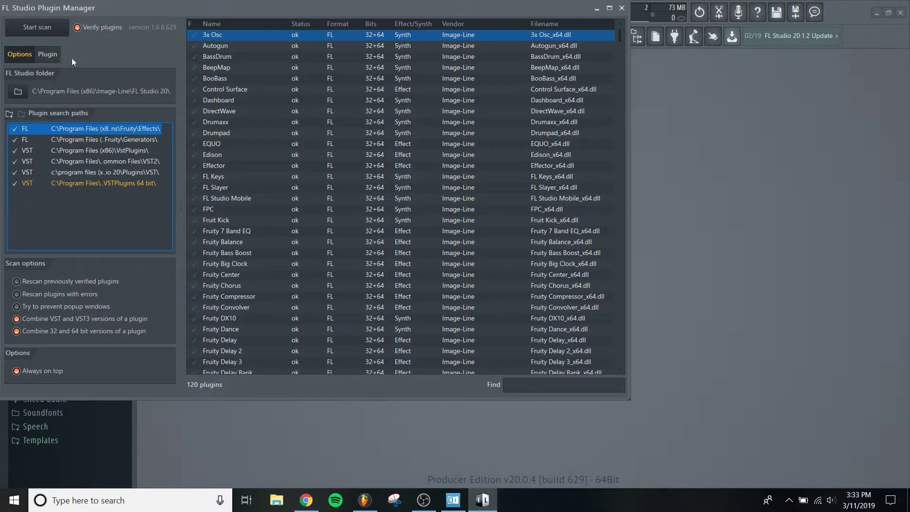
pyautogui.click(40, 27)
# Step: Find Massive [64bit] at the bottom of the scanned plugin list, then close the Plugin Manager
pyautogui.scroll(-20, 289, 151)
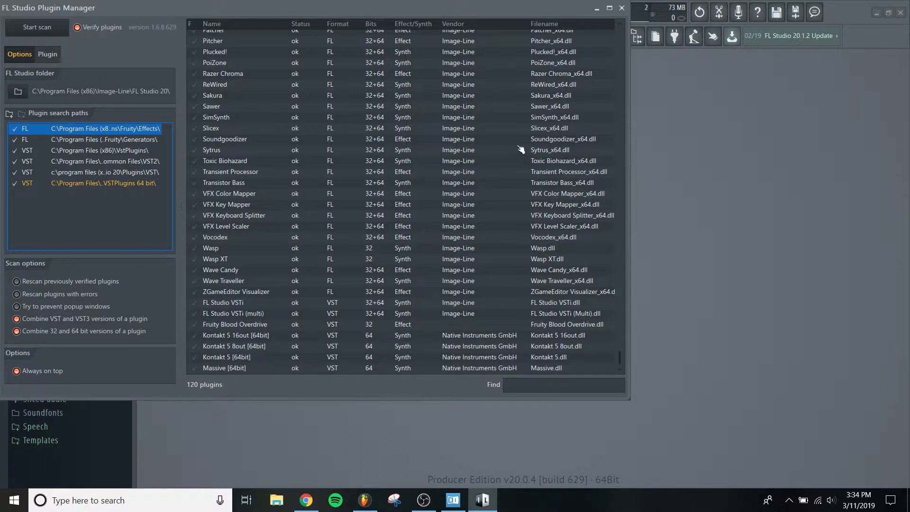
pyautogui.click(621, 8)
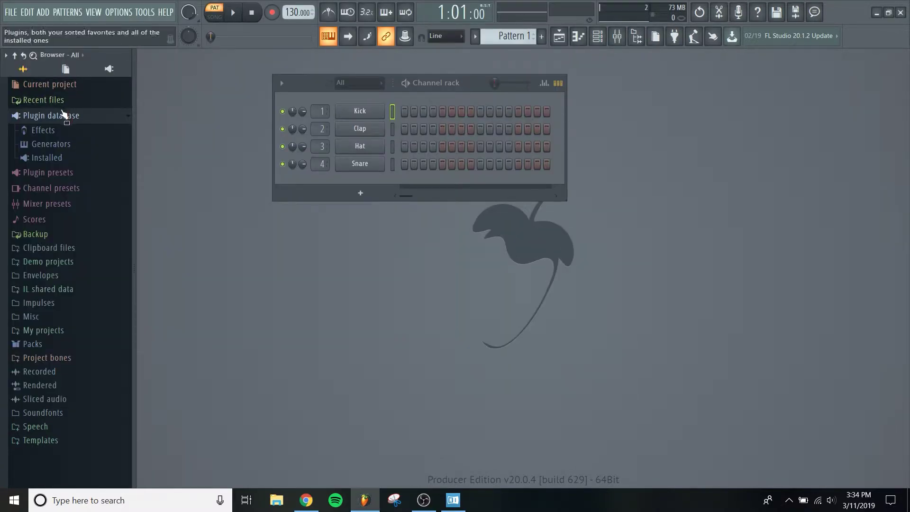
# Step: Drag Massive [64bit] from Installed > Generators > VST into the channel rack as a fifth channel
pyautogui.click(51, 159)
pyautogui.click(58, 185)
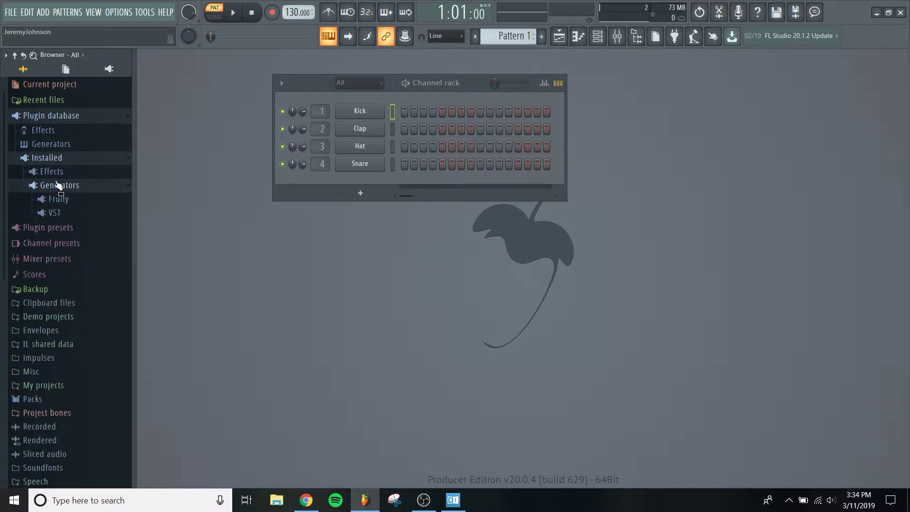
pyautogui.click(55, 213)
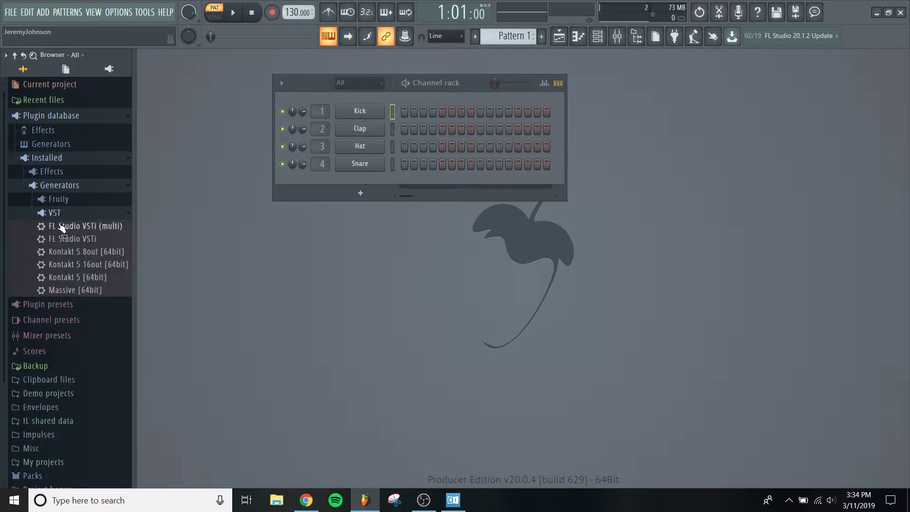
pyautogui.click(69, 290)
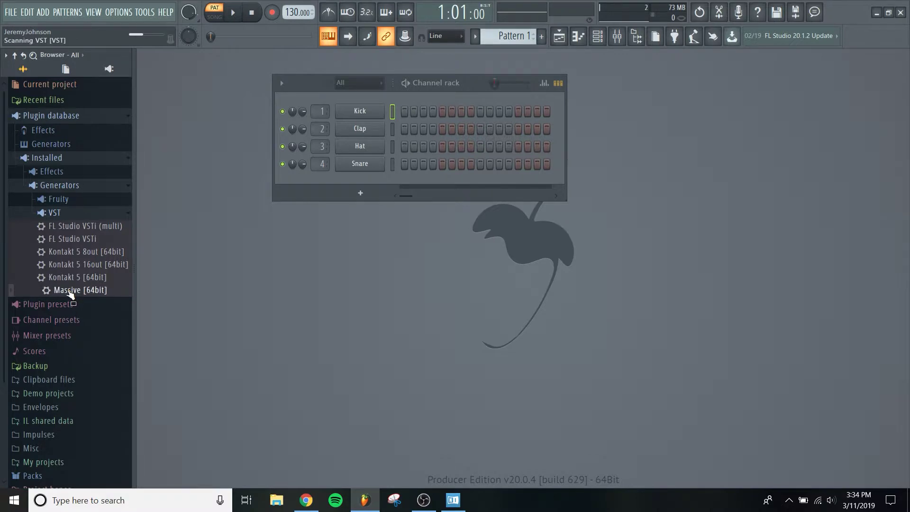
pyautogui.moveTo(69, 292); pyautogui.dragTo(328, 181)
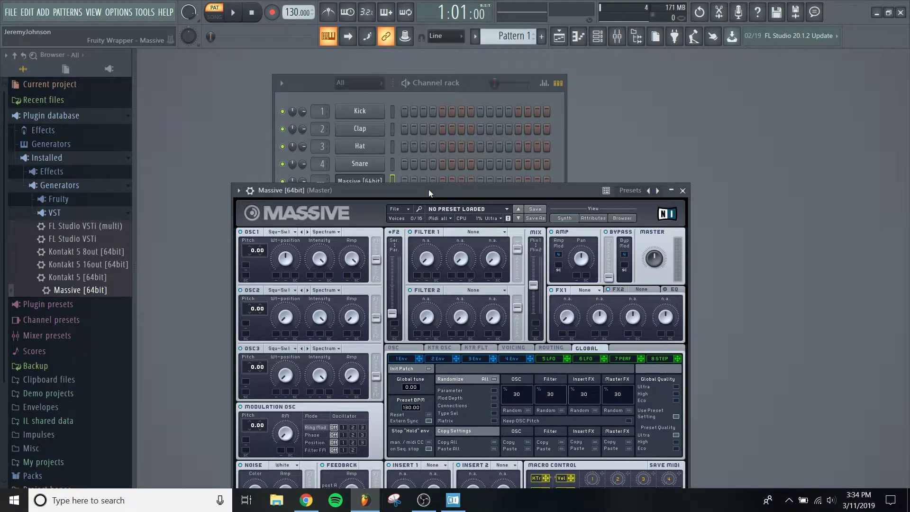
pyautogui.moveTo(428, 189); pyautogui.dragTo(541, 102)
pyautogui.click(67, 185)
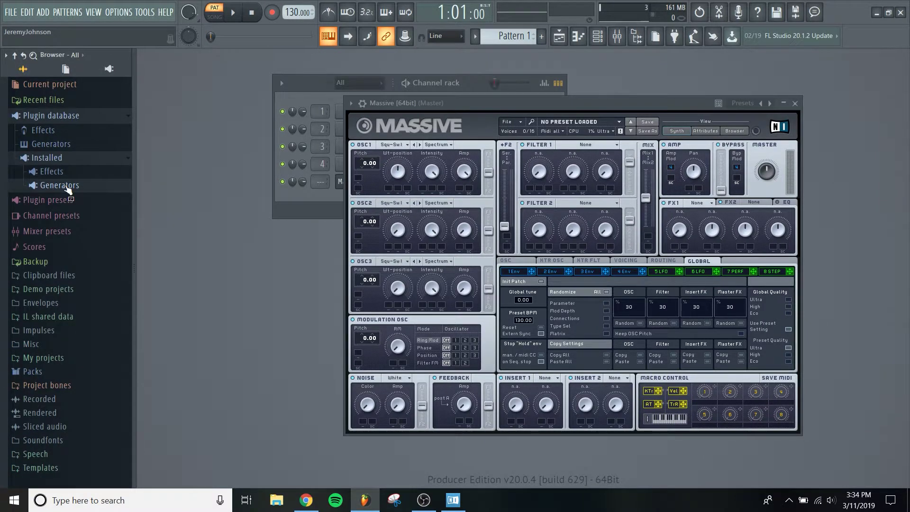
# Step: Expand Plugin database > Generators > Synth classic in the Browser to view its plugins
pyautogui.click(48, 147)
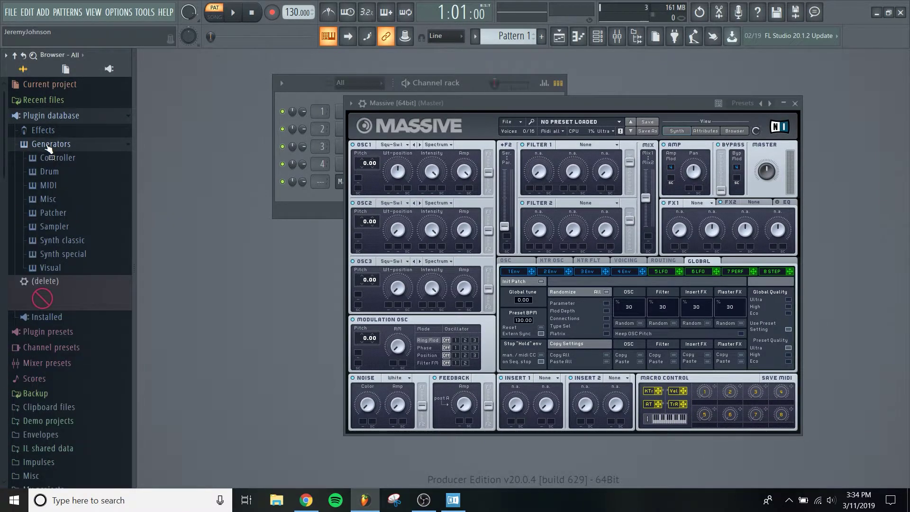
pyautogui.click(65, 240)
pyautogui.scroll(3, 67, 189)
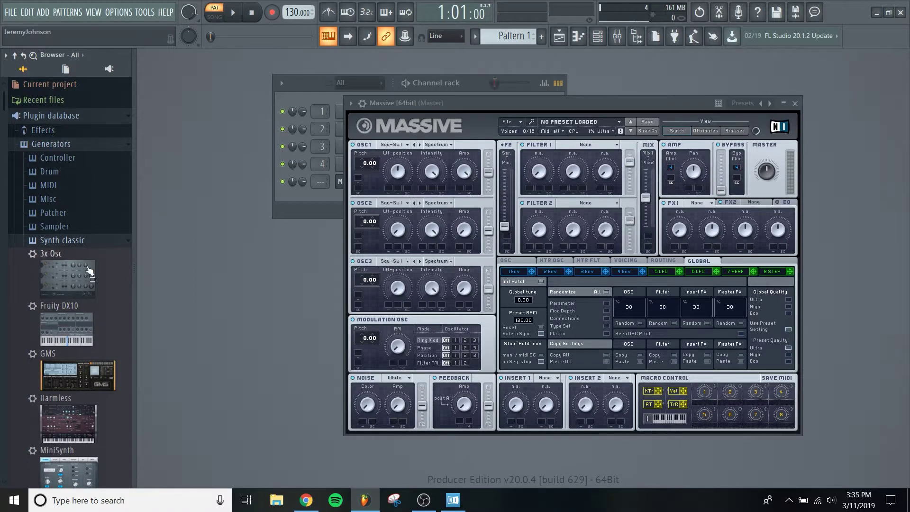
pyautogui.scroll(-3, 101, 326)
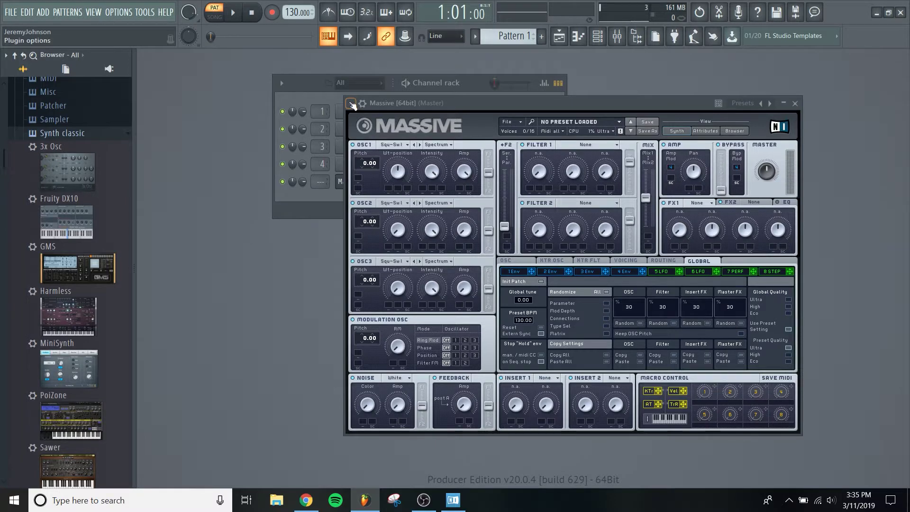
pyautogui.click(350, 104)
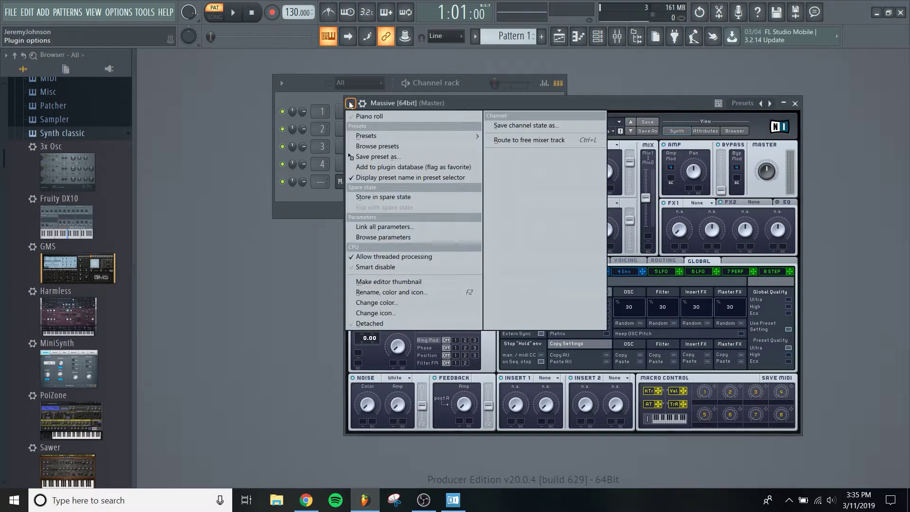
# Step: Add Massive to the plugin database as a favorite under Synth classic and confirm
pyautogui.click(383, 167)
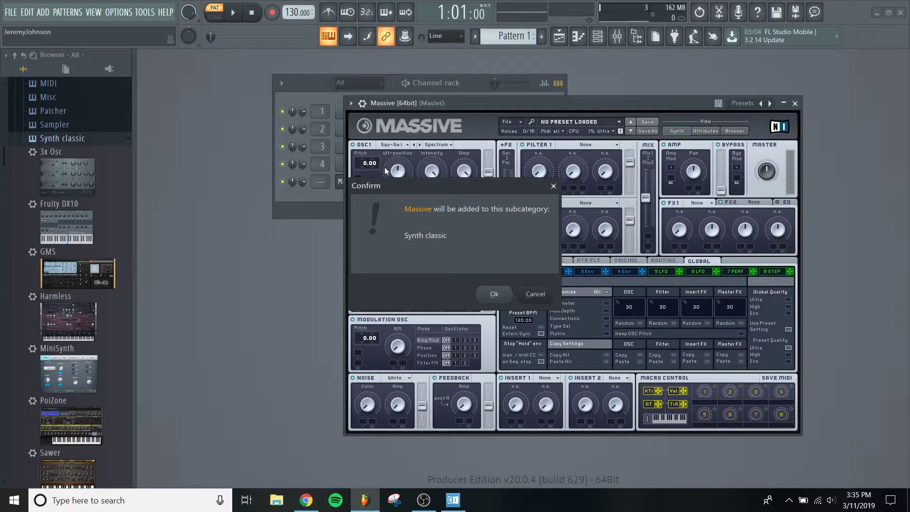
pyautogui.click(501, 293)
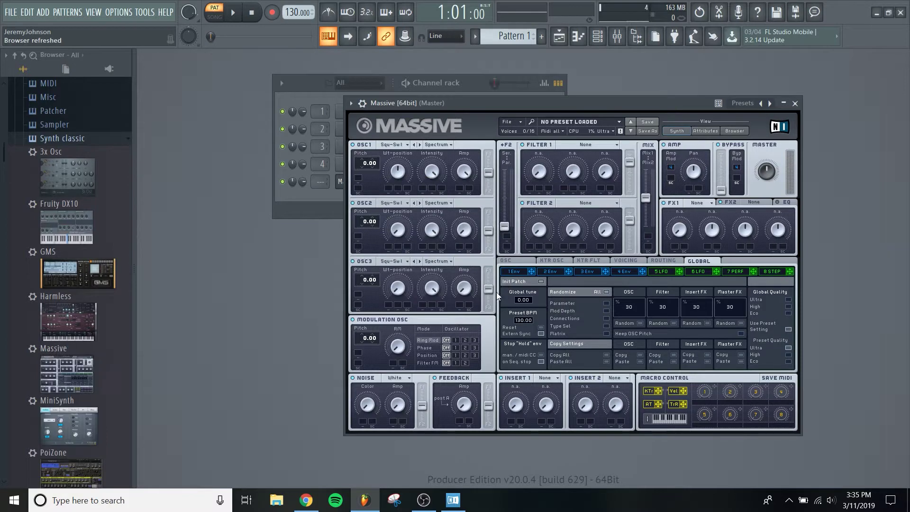
pyautogui.scroll(-3, 84, 276)
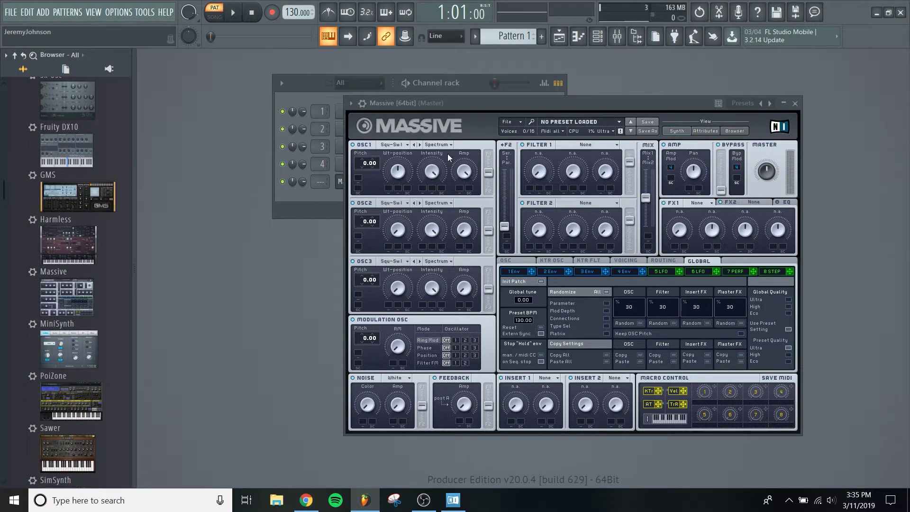
# Step: Add a second Massive channel from the Synth classic list via the channel rack's + button
pyautogui.click(795, 104)
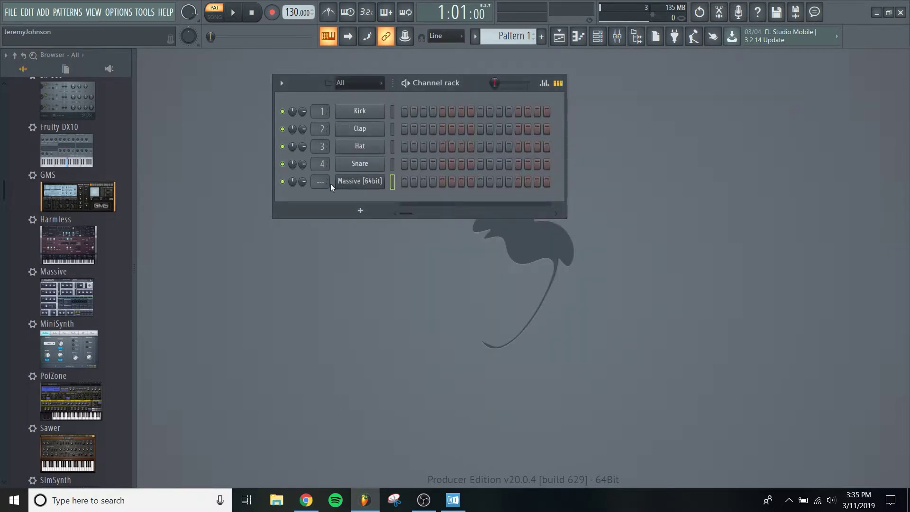
pyautogui.click(361, 211)
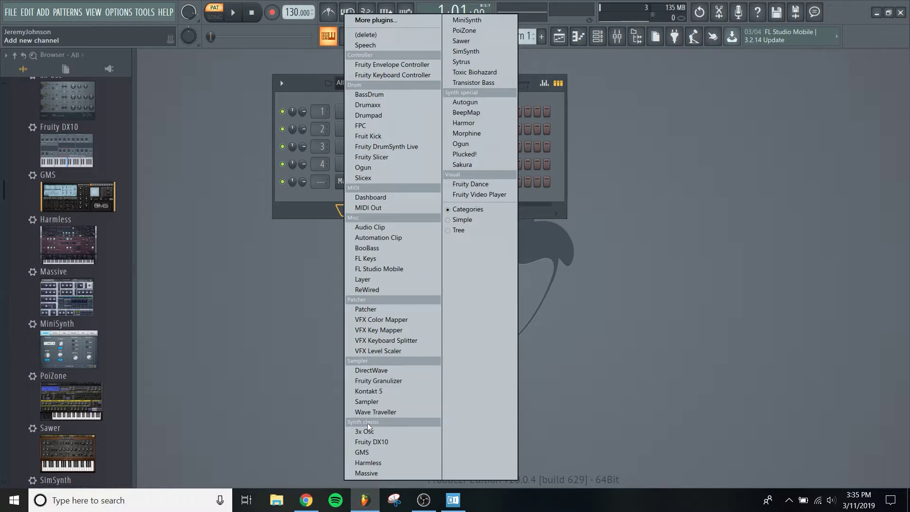
pyautogui.click(372, 473)
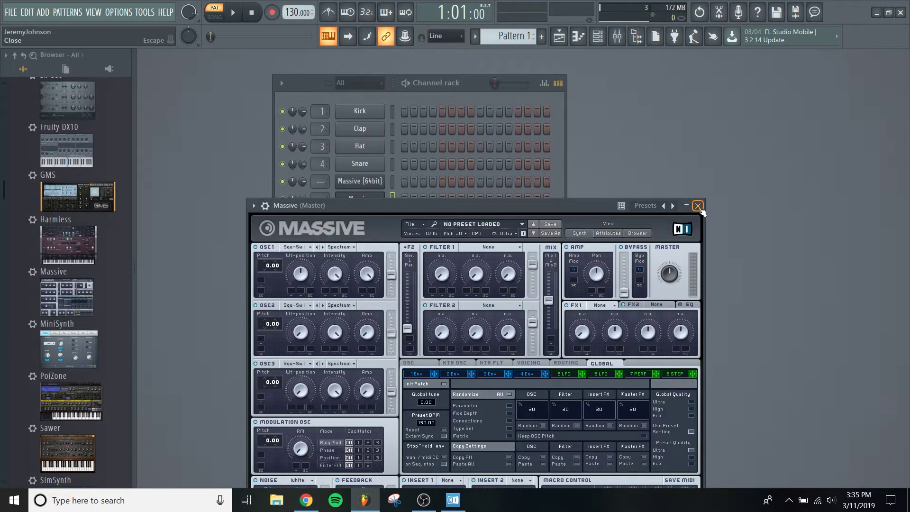
pyautogui.click(697, 206)
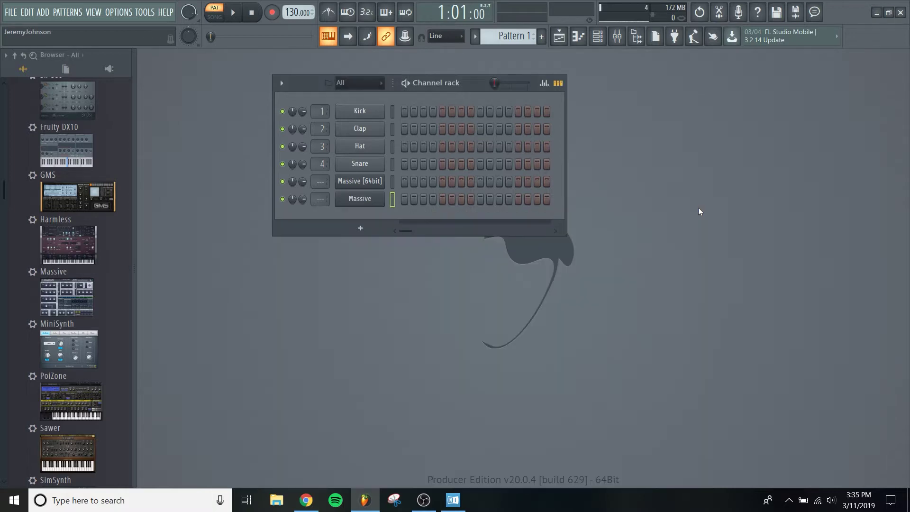
# Step: Create Massive #2 from the synth column of the ADD menu
pyautogui.click(45, 14)
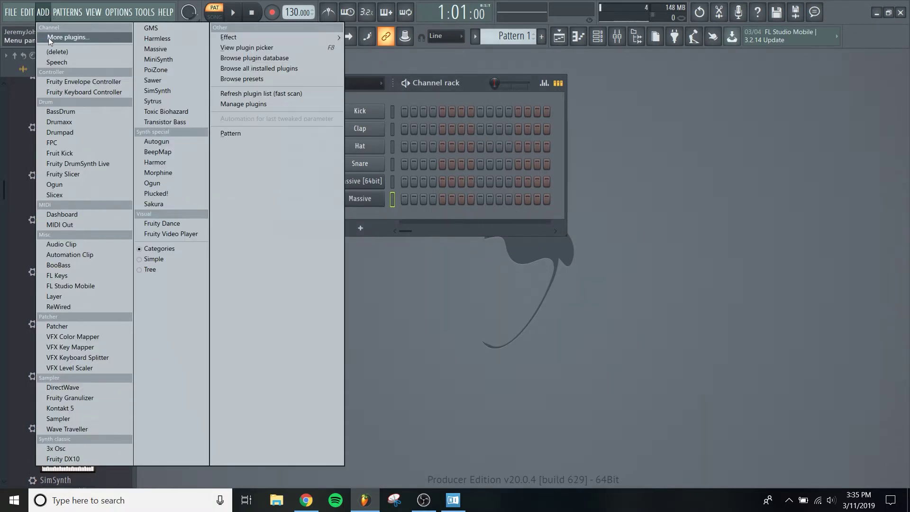
pyautogui.click(160, 49)
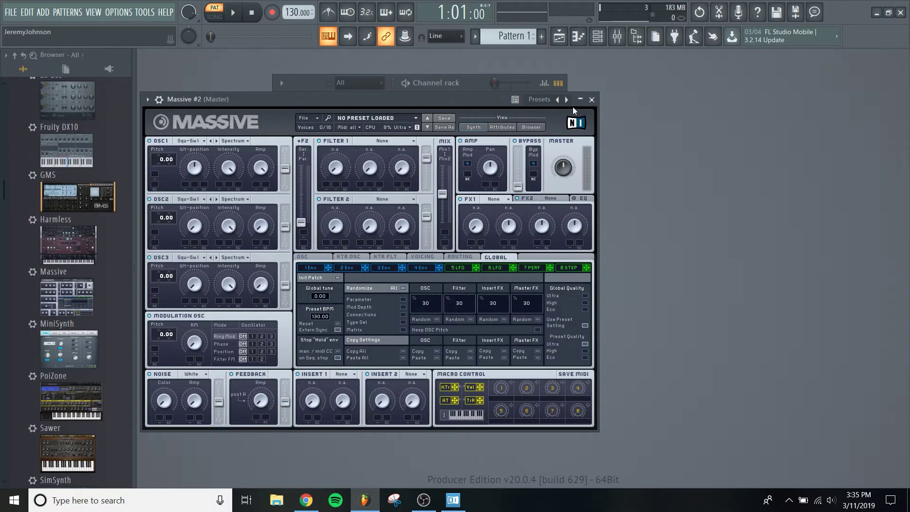